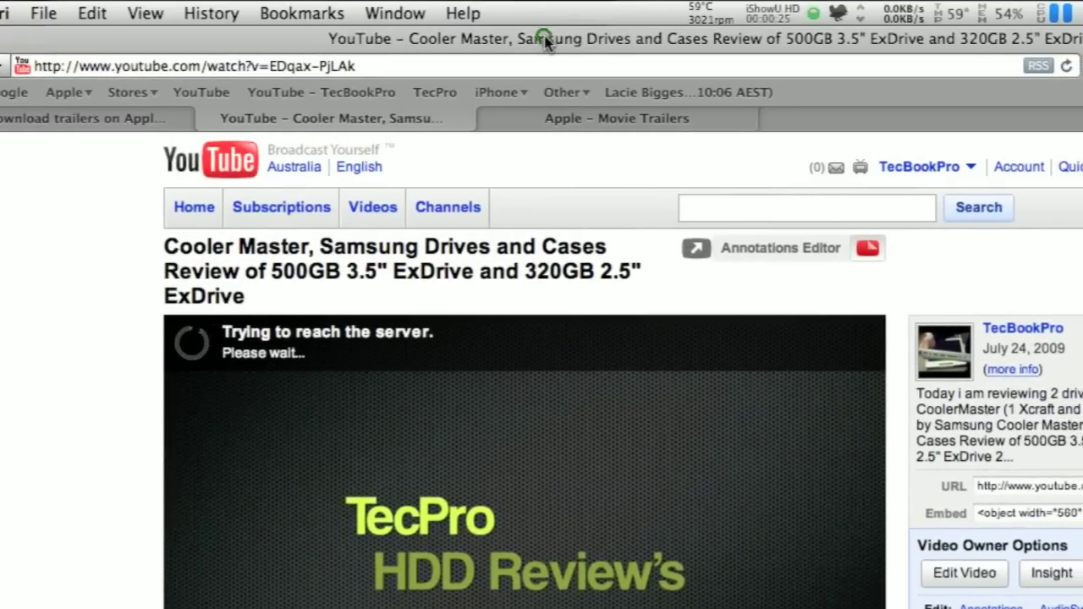
# Step: In Safari's Activity window, expand the YouTube entry and download its 23.0 MB video stream
pyautogui.click(543, 42)
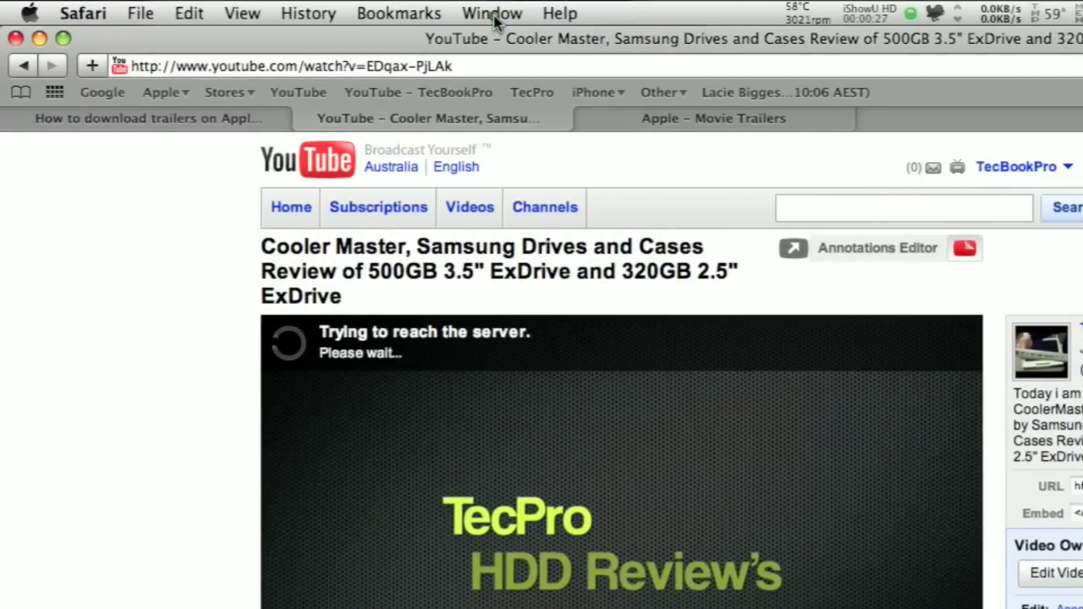
pyautogui.click(494, 14)
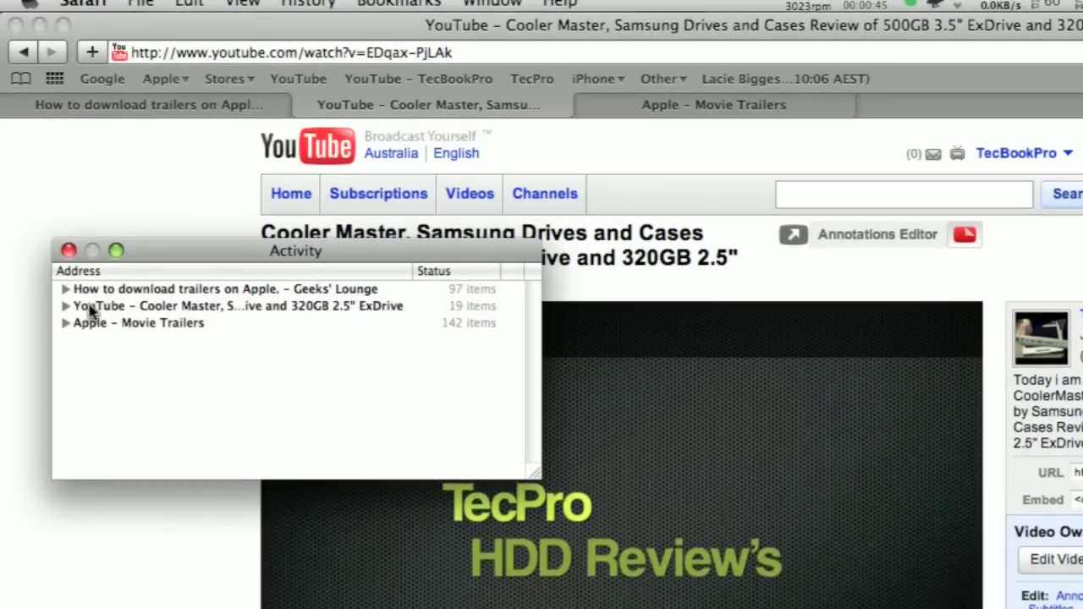
pyautogui.click(66, 307)
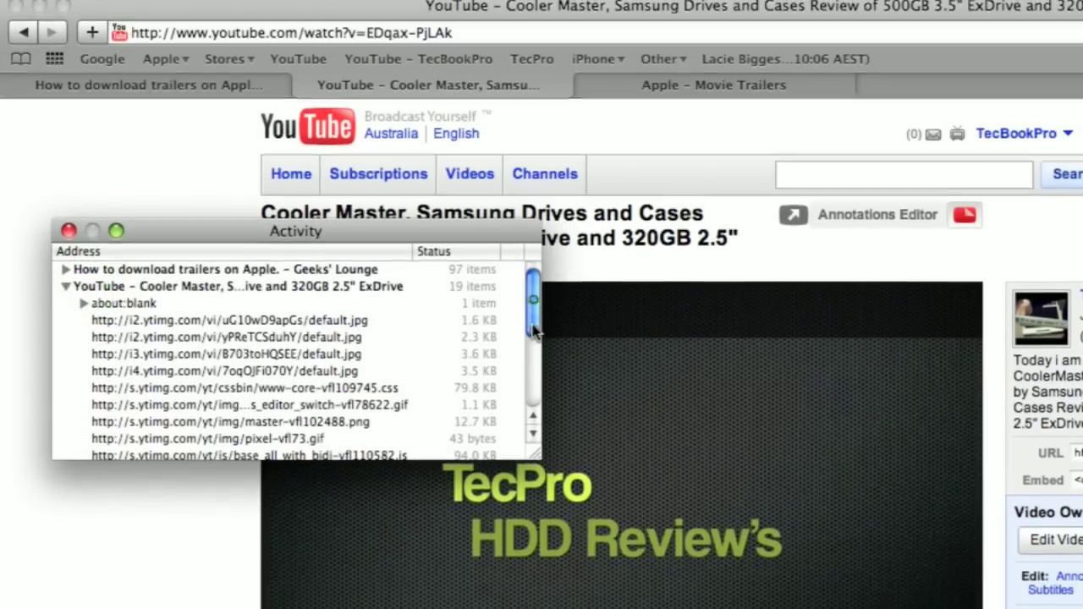
pyautogui.moveTo(533, 330); pyautogui.dragTo(533, 393)
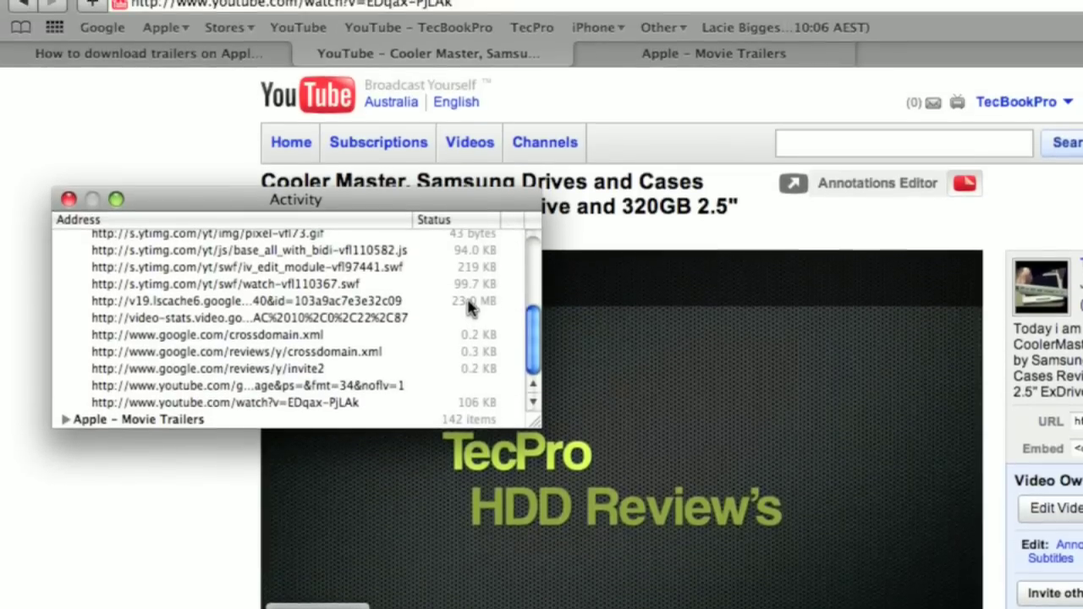
pyautogui.click(468, 307)
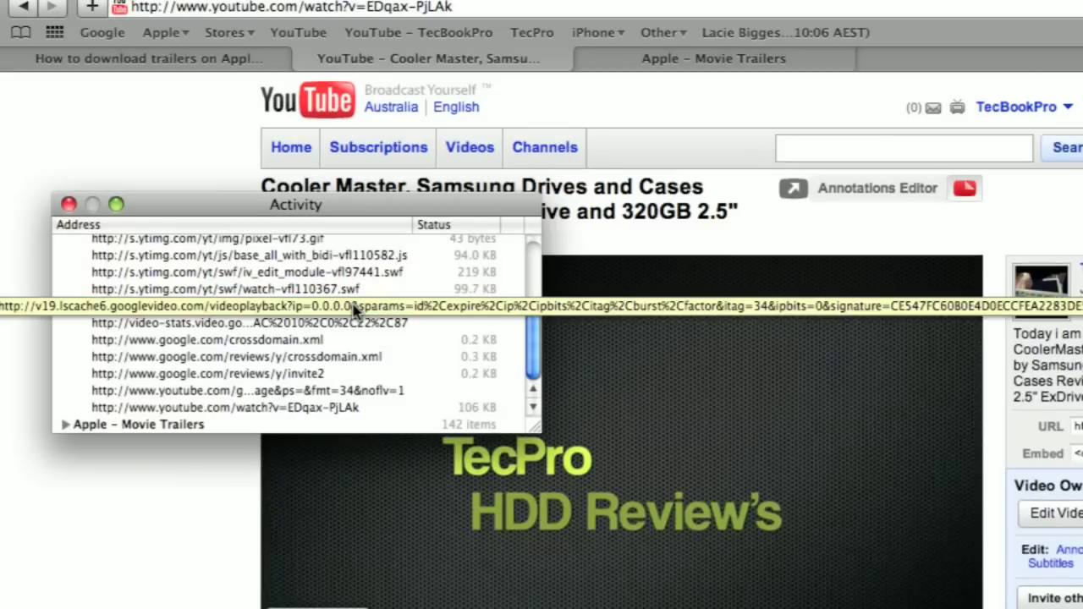
pyautogui.click(354, 310)
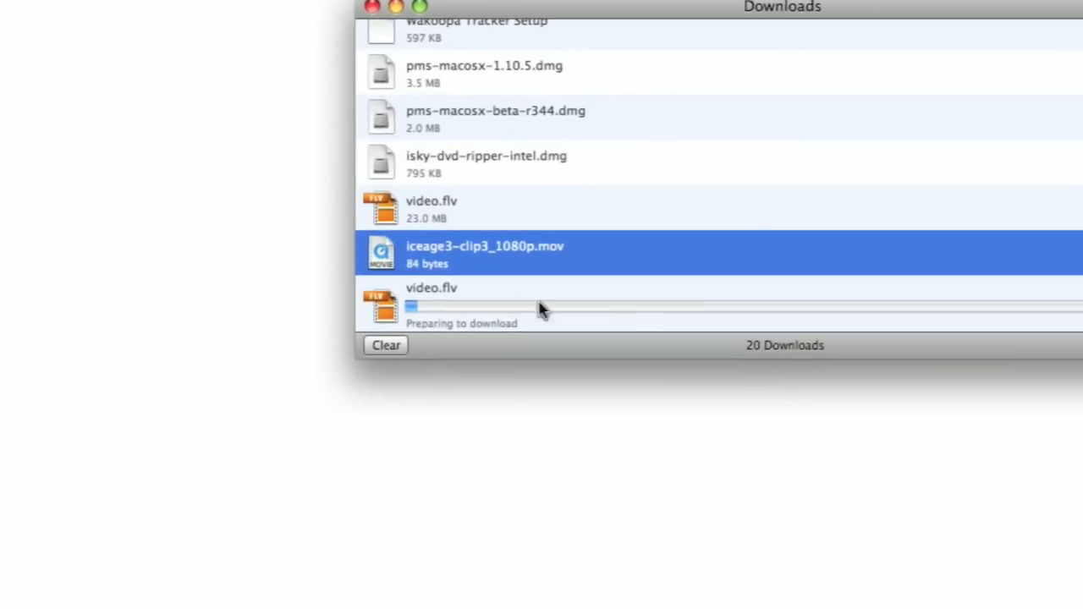
# Step: Stop the duplicate video.flv download, close the leftover windows and bring up the Apple – Movie Trailers tab
pyautogui.click(910, 300)
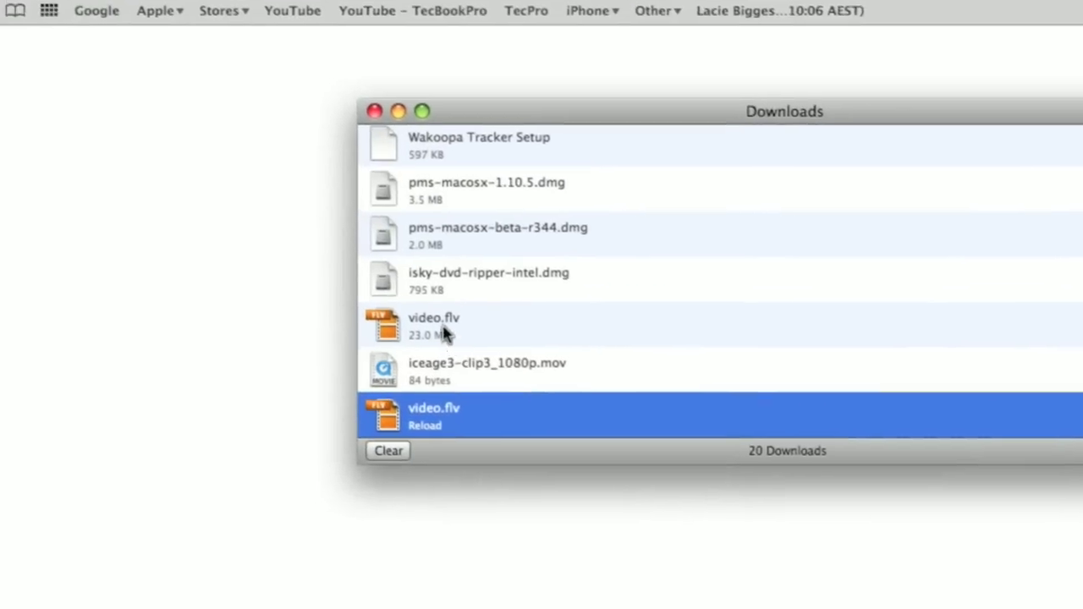
pyautogui.click(443, 314)
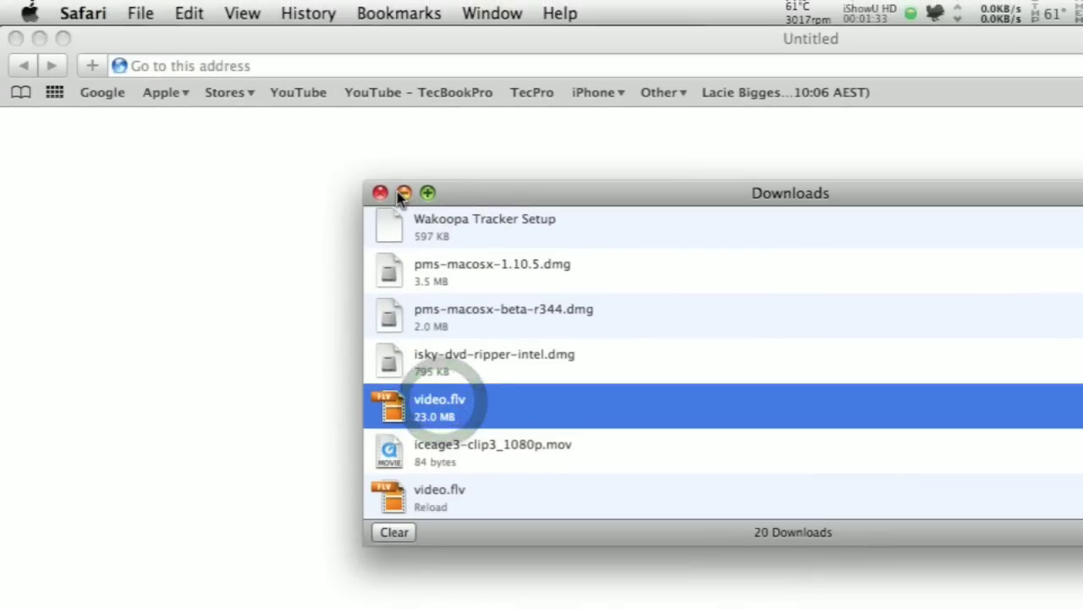
pyautogui.press('super+w')
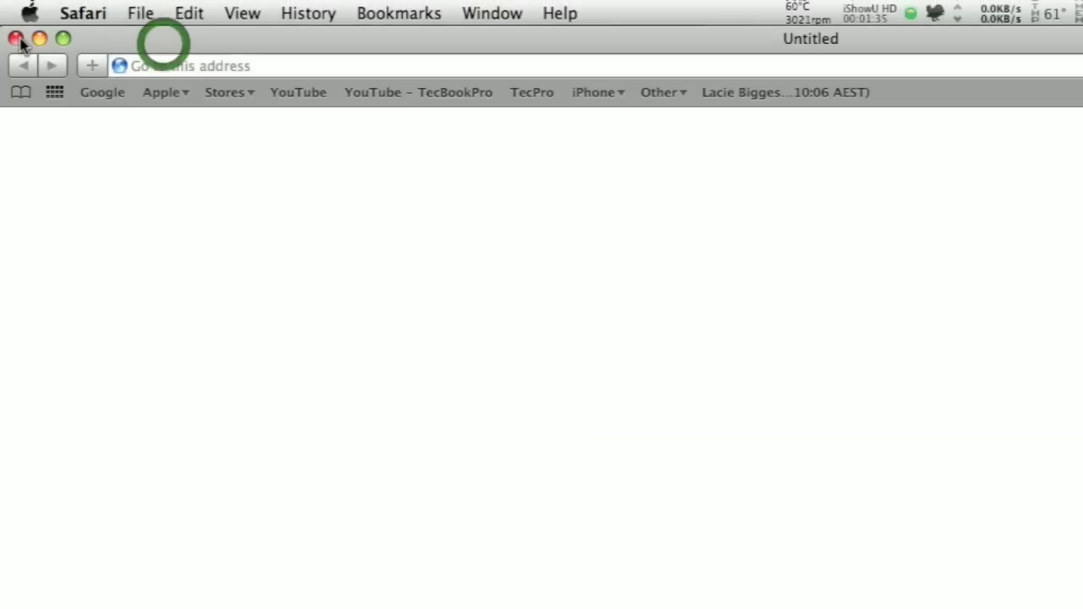
pyautogui.click(13, 38)
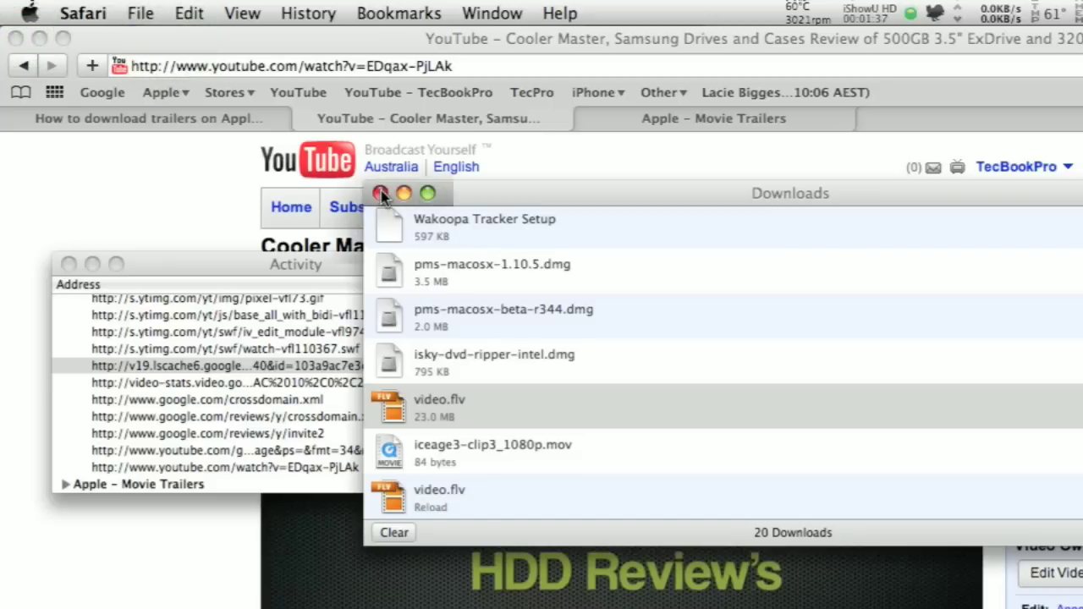
pyautogui.click(379, 193)
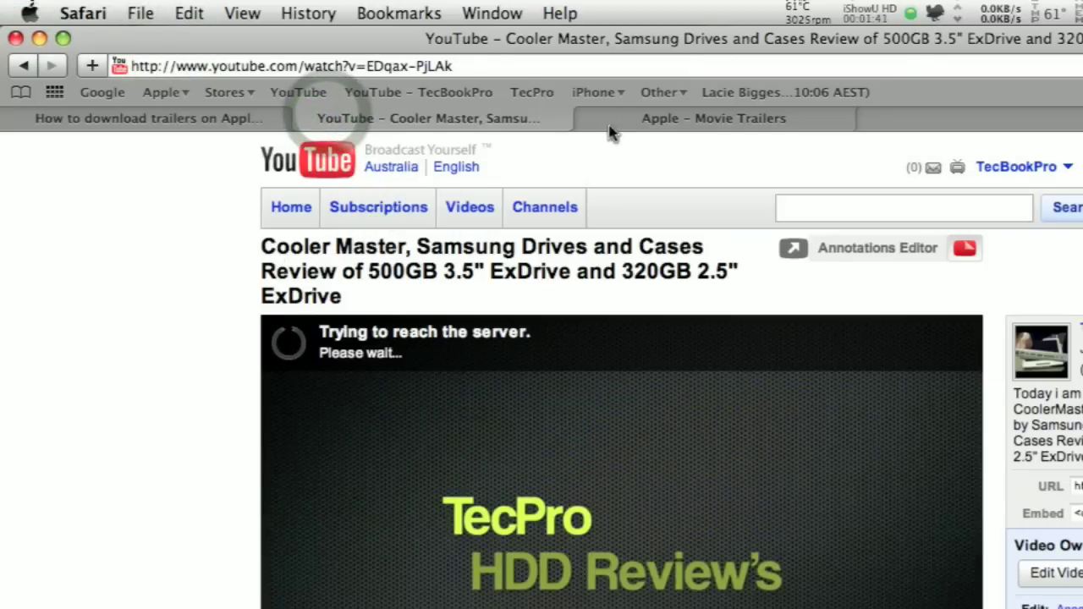
pyautogui.click(690, 122)
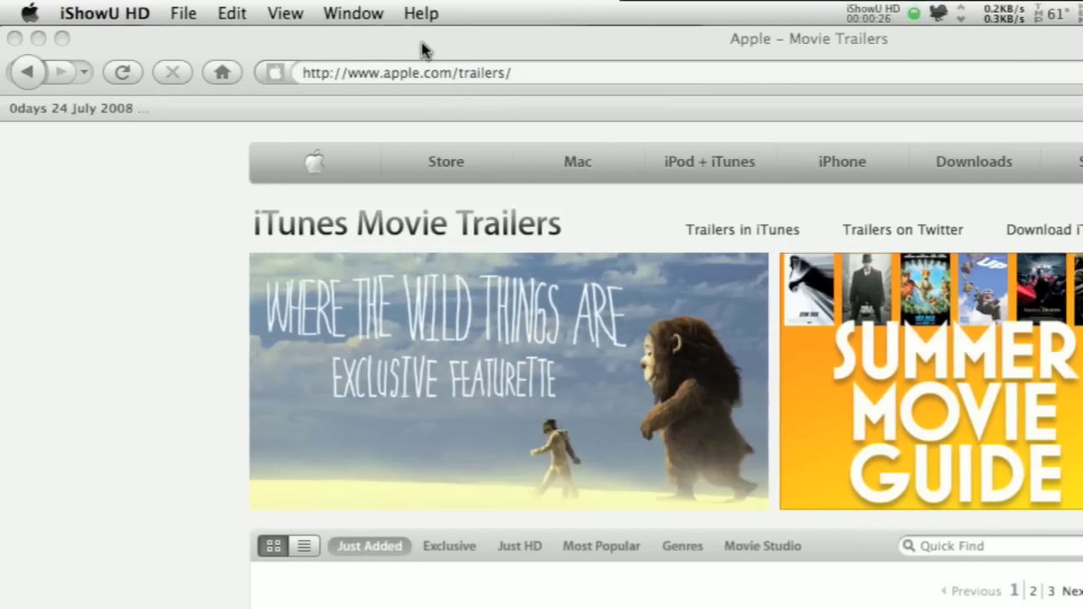
# Step: In Firefox, scroll apple.com/trailers to the poster grid and open the Alvin and the Chipmunks: the Squeakquel page
pyautogui.click(422, 48)
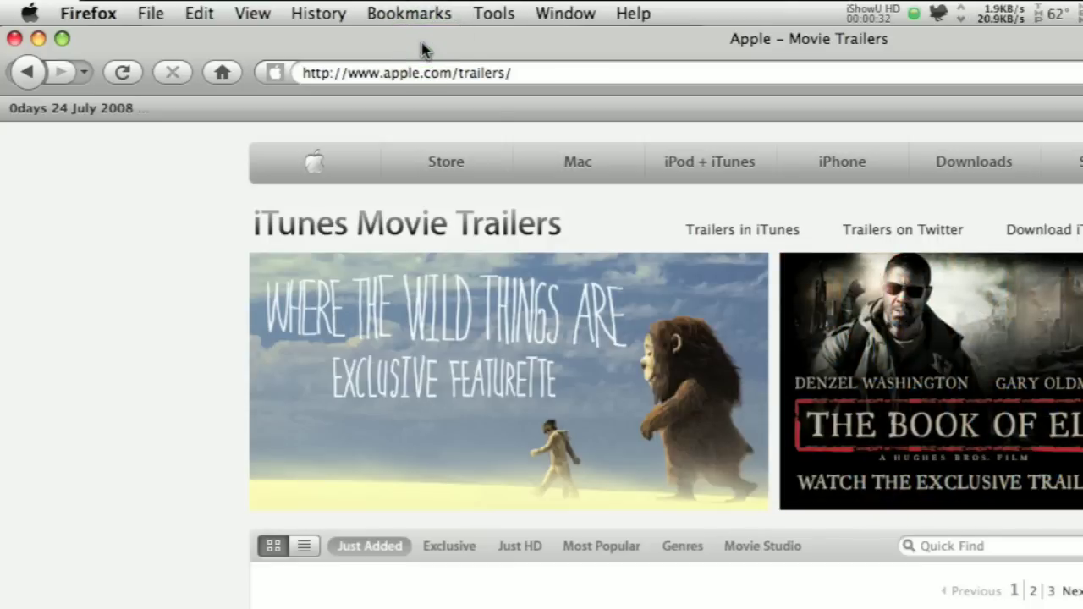
pyautogui.scroll(-5, 608, 210)
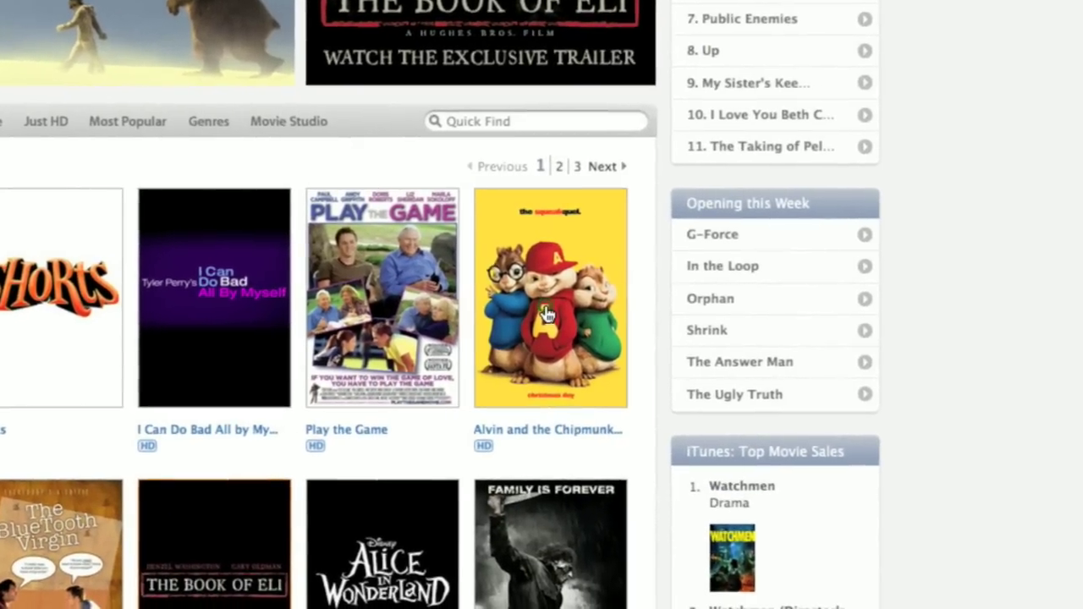
pyautogui.click(546, 313)
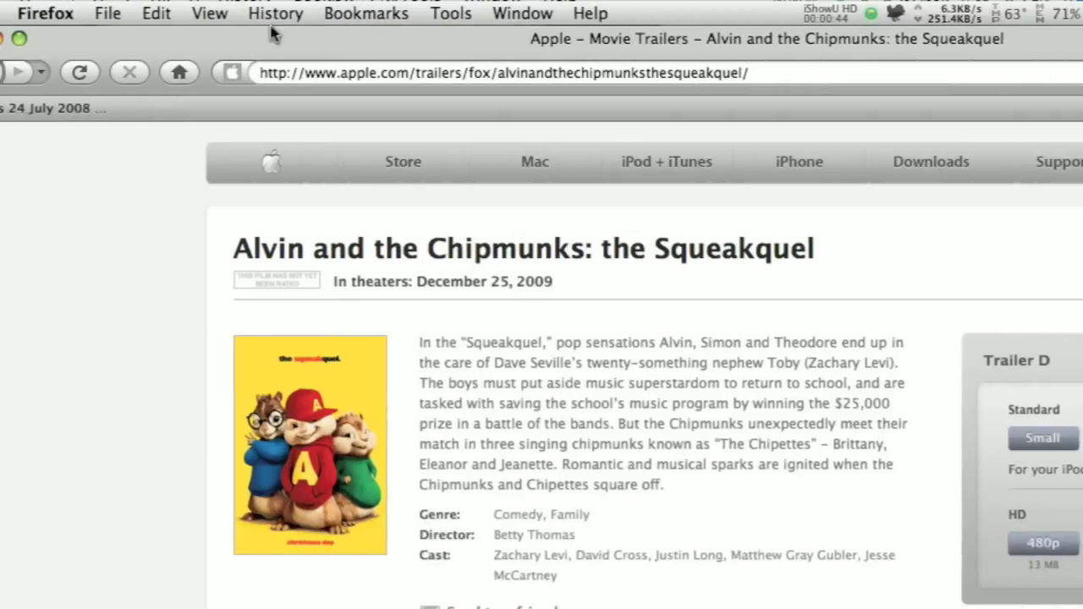
pyautogui.click(254, 13)
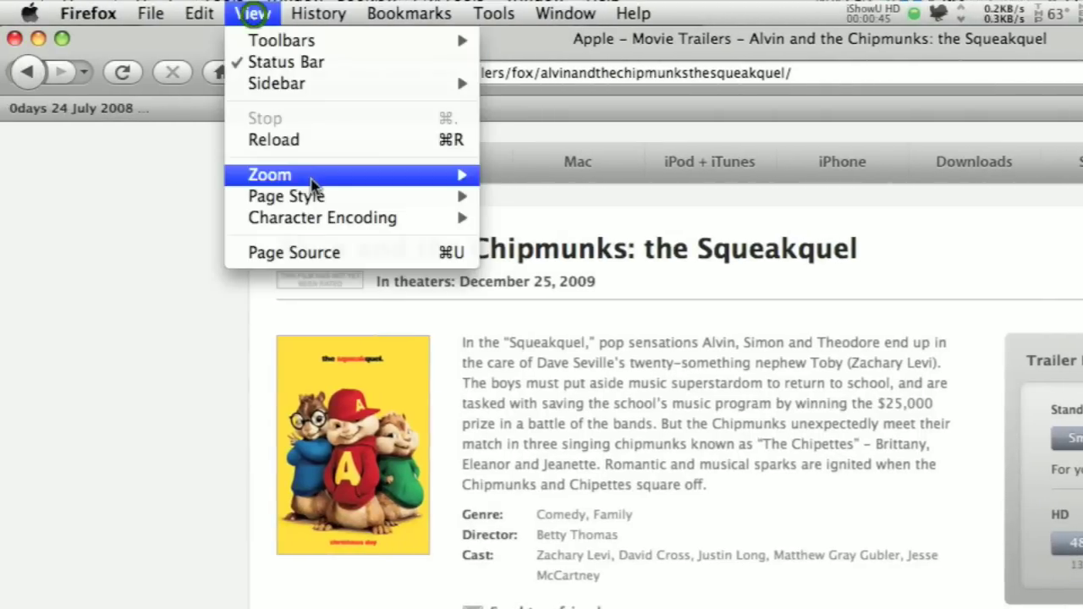
# Step: Search the page source for '1080p' and copy the trailer's .mov href URL
pyautogui.click(305, 252)
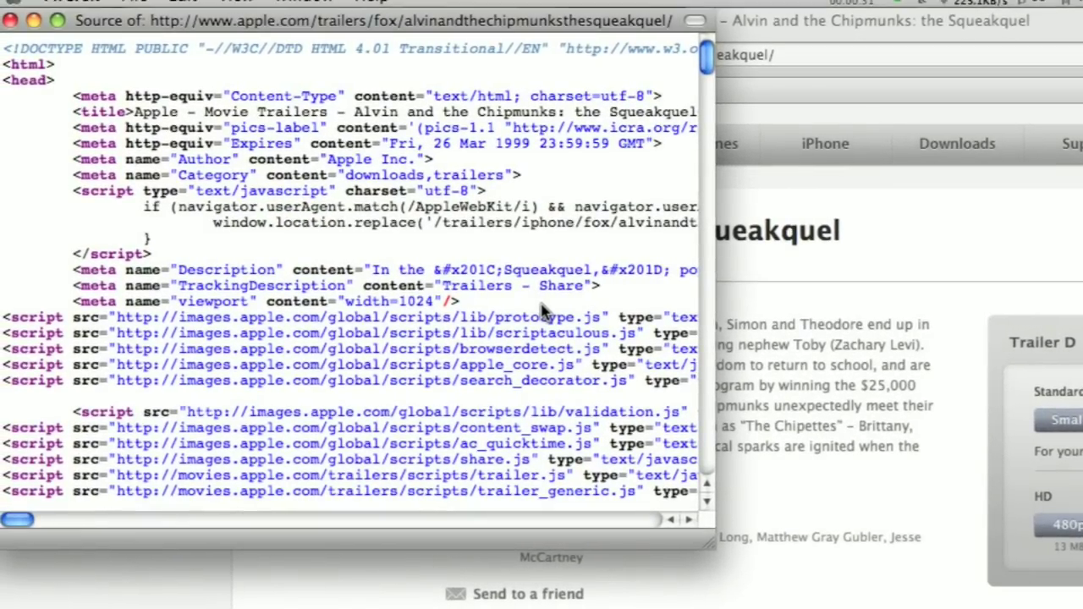
pyautogui.press('cmd+f')
pyautogui.write('10')
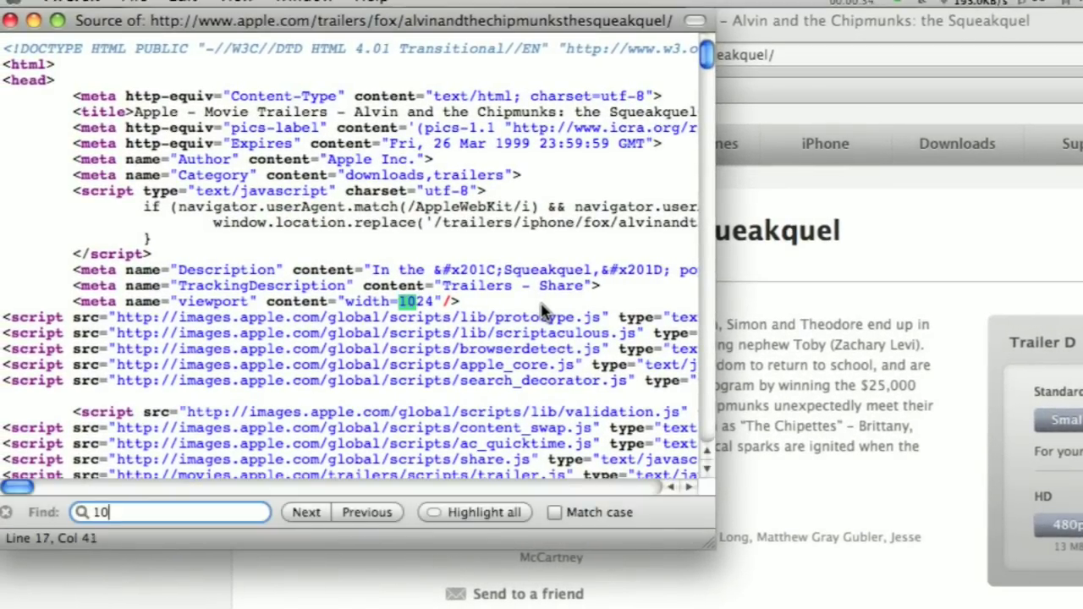
pyautogui.write('80p')
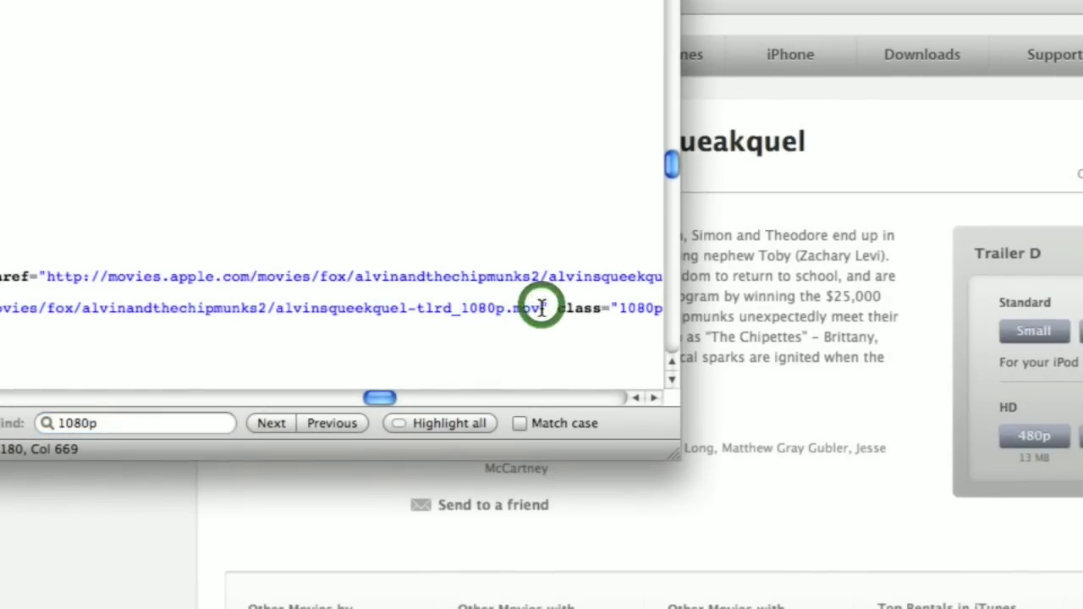
pyautogui.moveTo(542, 308)
pyautogui.mouseDown()
pyautogui.moveTo(14, 309)
pyautogui.moveTo(116, 305)
pyautogui.mouseUp()
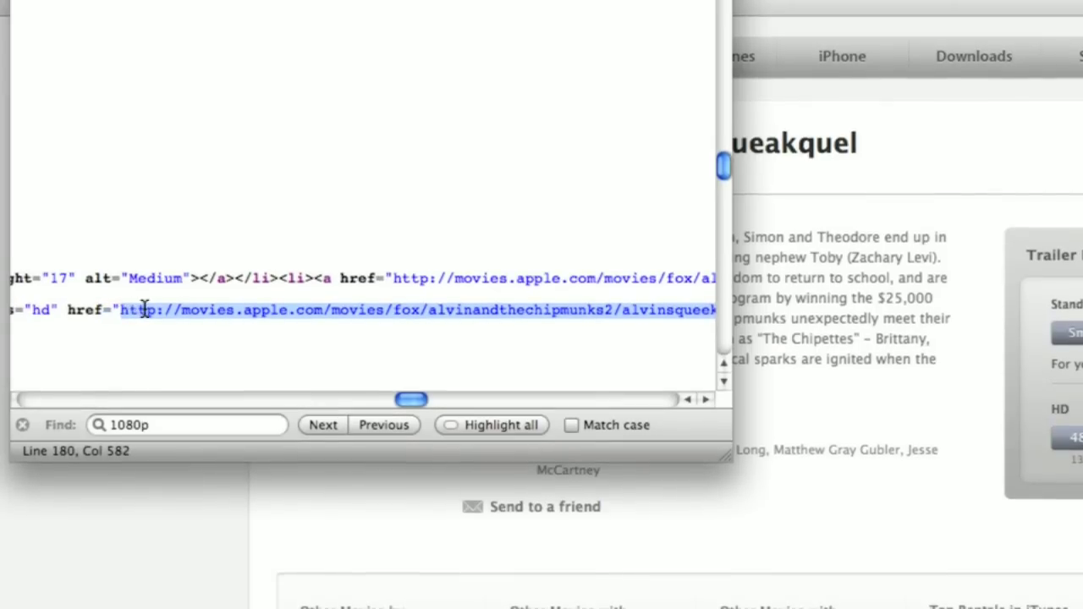
pyautogui.moveTo(116, 304); pyautogui.dragTo(129, 306)
pyautogui.rightClick(138, 307)
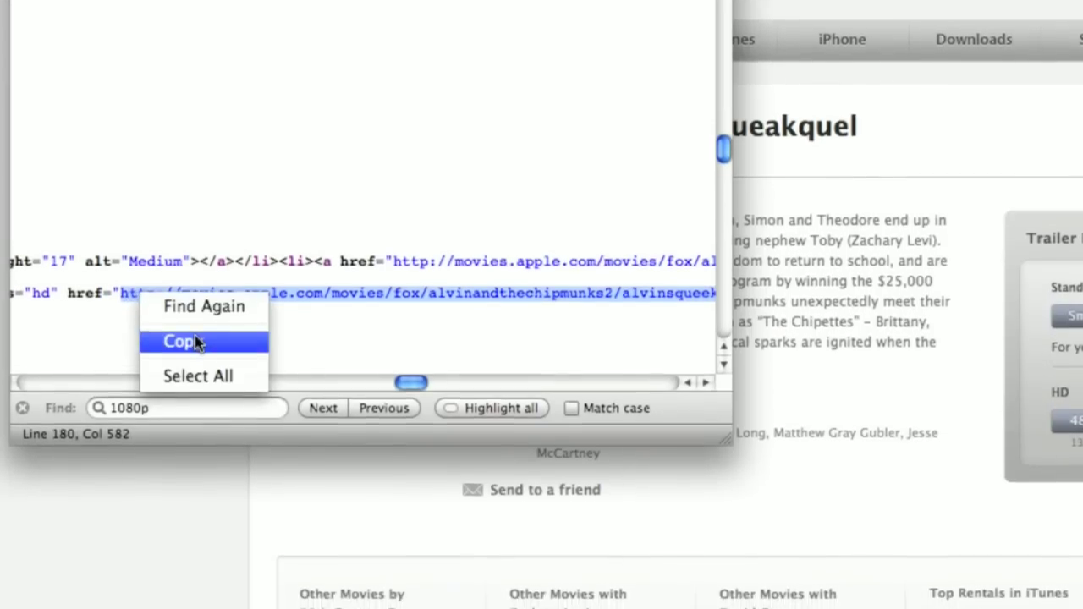
pyautogui.click(197, 342)
# Step: Paste the copied 1080p .mov link into the address bar, remove the trailing quote and load it
pyautogui.click(48, 38)
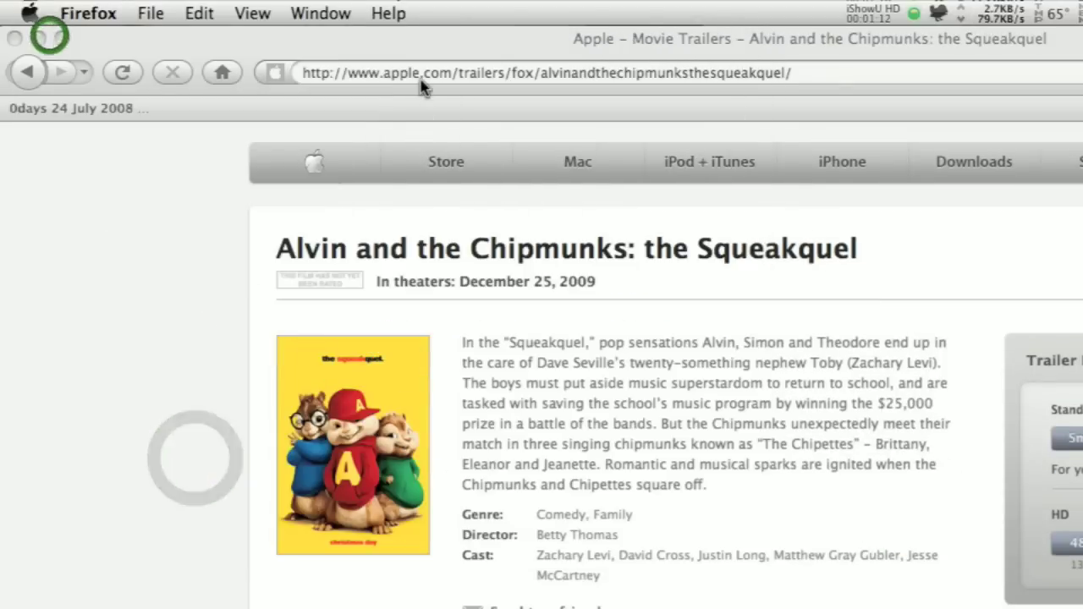
pyautogui.click(416, 74)
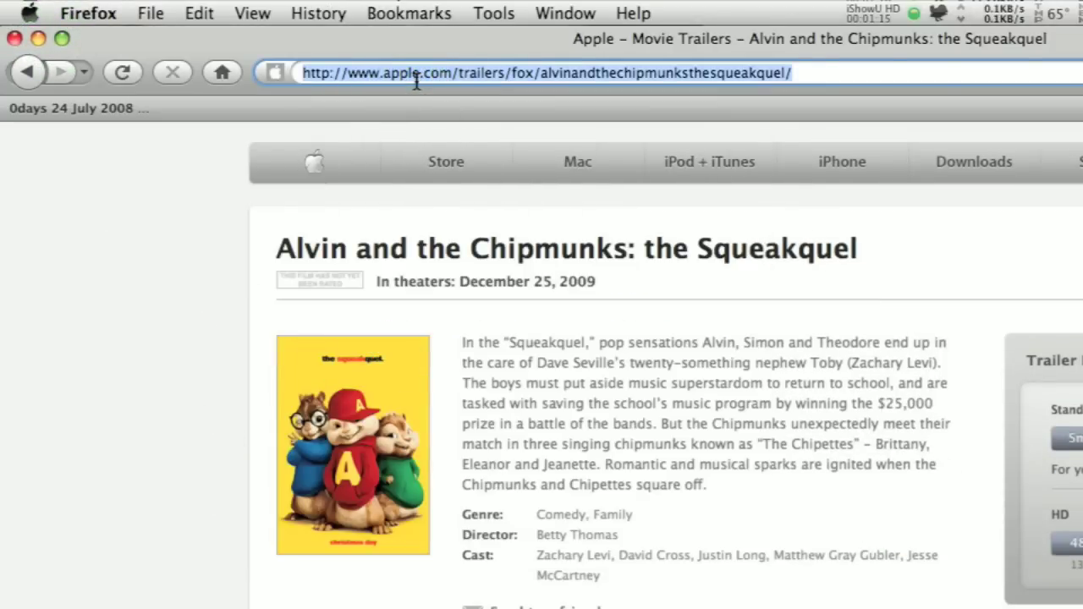
pyautogui.press('super+v')
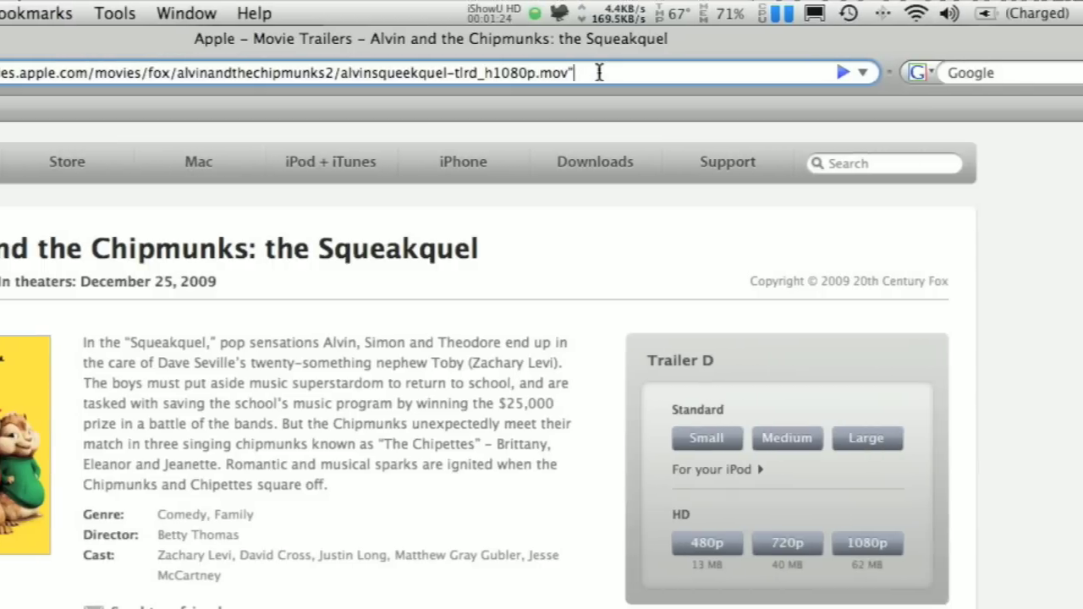
pyautogui.click(548, 71)
pyautogui.press('BackSpace')
pyautogui.press('Return')
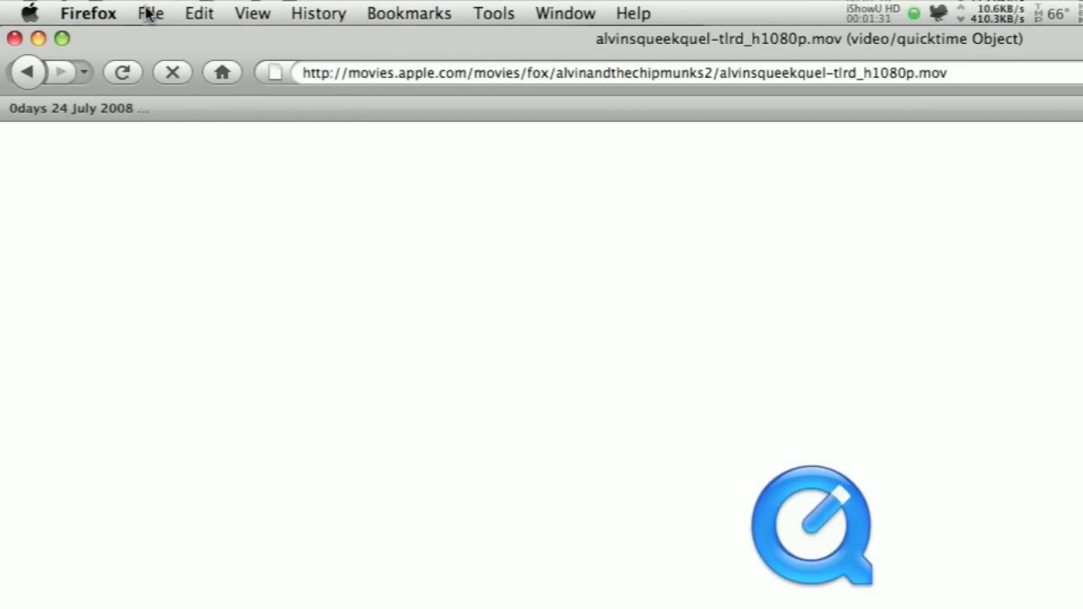
# Step: Use Save Page As to store the loaded trailer on the Desktop as a QuickTime Movie
pyautogui.click(149, 15)
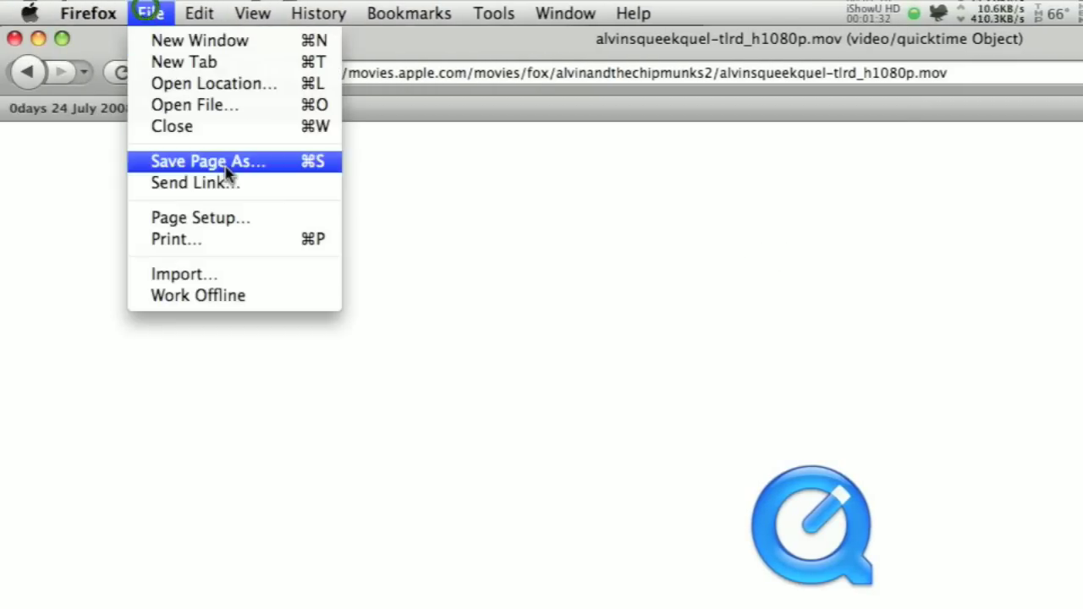
pyautogui.click(227, 167)
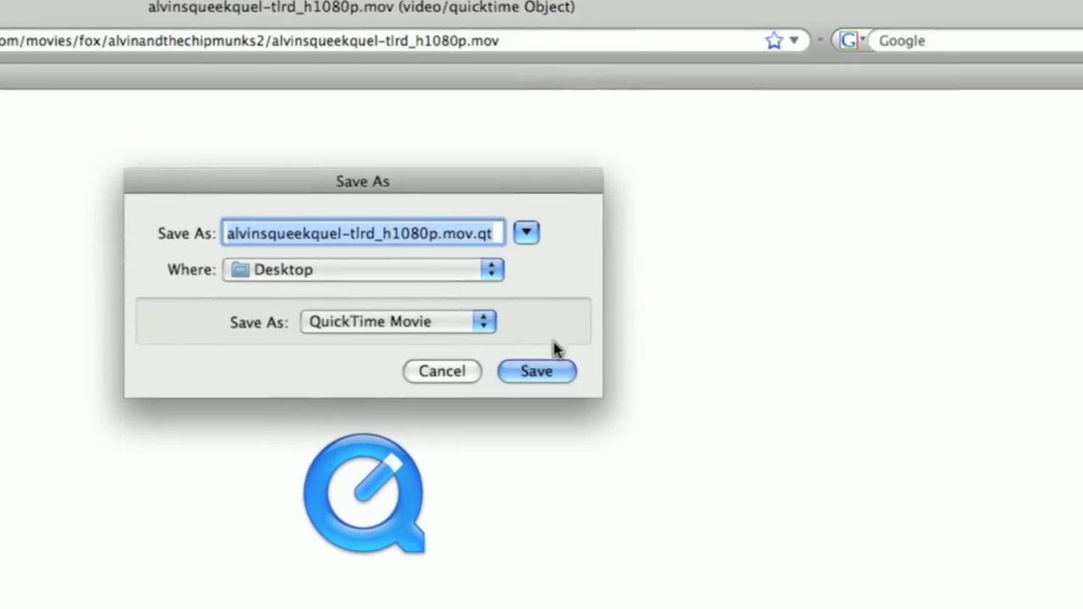
pyautogui.click(583, 403)
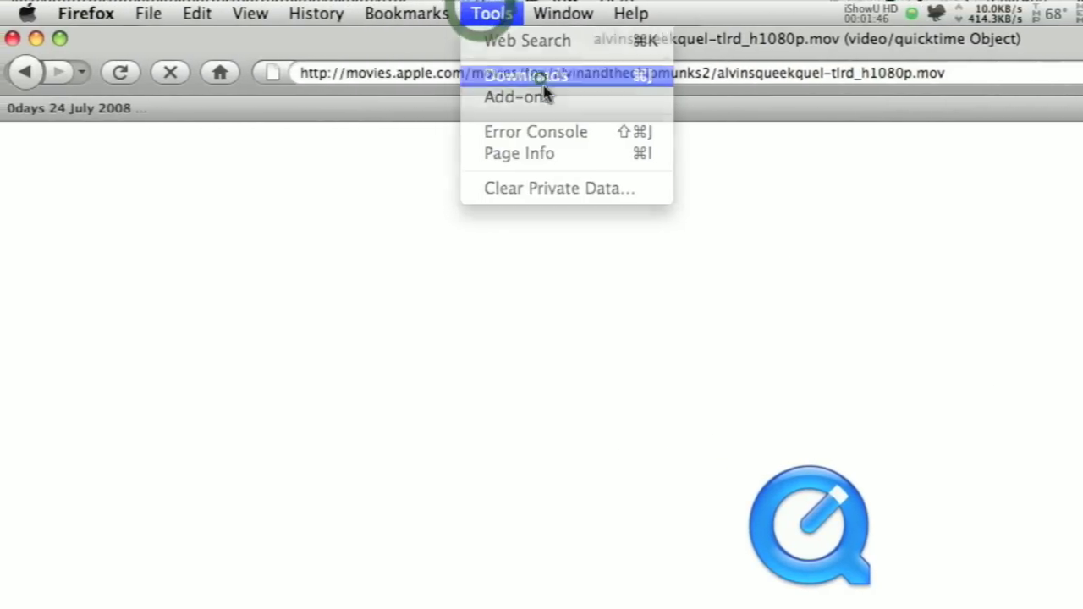
# Step: Show the Downloads window with the h1080p trailer download and shrink it to a compact size
pyautogui.click(536, 76)
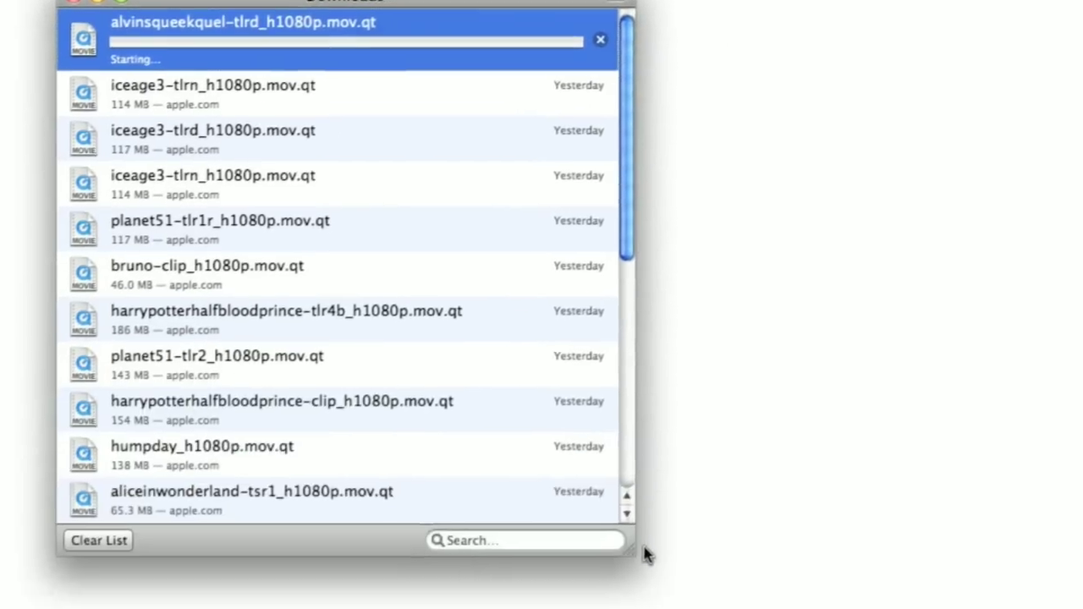
pyautogui.moveTo(644, 554); pyautogui.dragTo(542, 269)
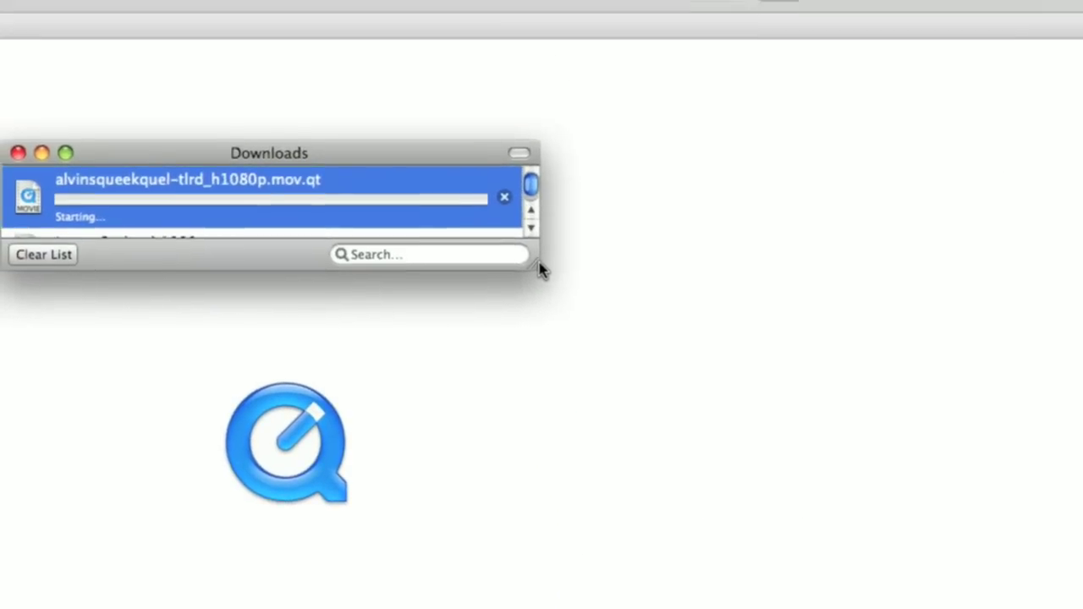